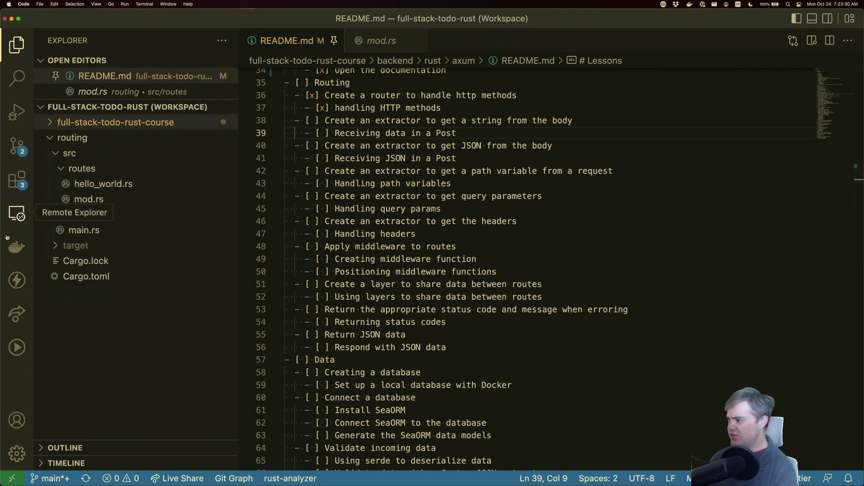
- Show the Thunder Client sidebar with its request history, including the earlier localhost:3000 request
click(15, 286)
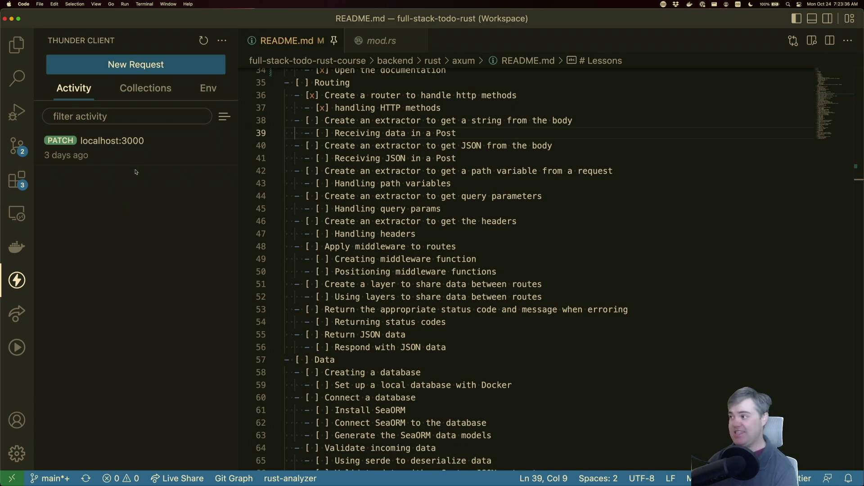
- Create a new Thunder Client request using the POST method, with its URL selected for replacement
click(145, 67)
click(294, 68)
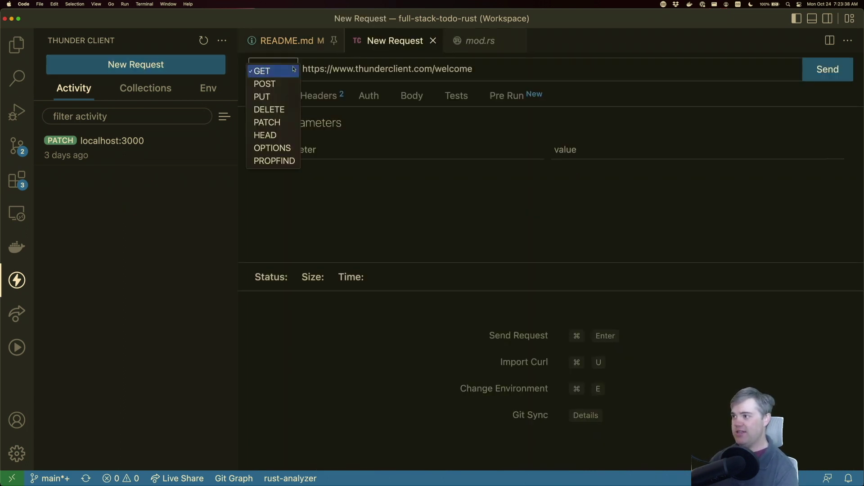
key(Down)
key(Down)
key(Up)
key(Return)
key(Tab)
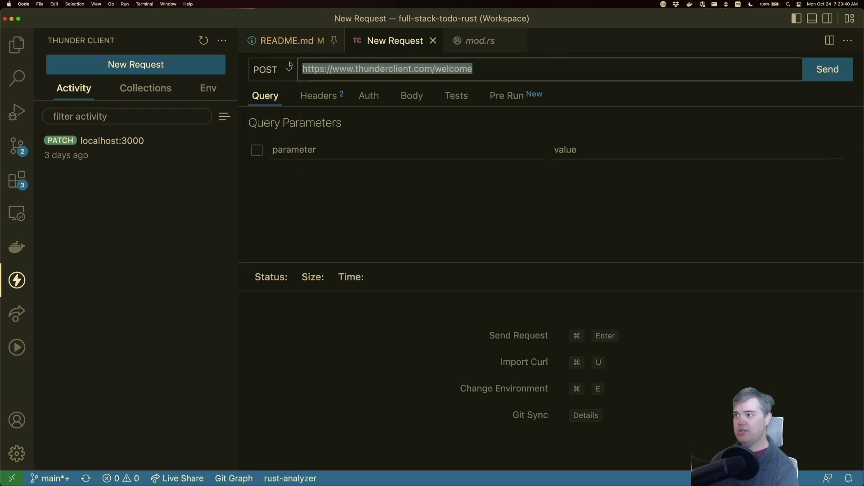
text(http:)
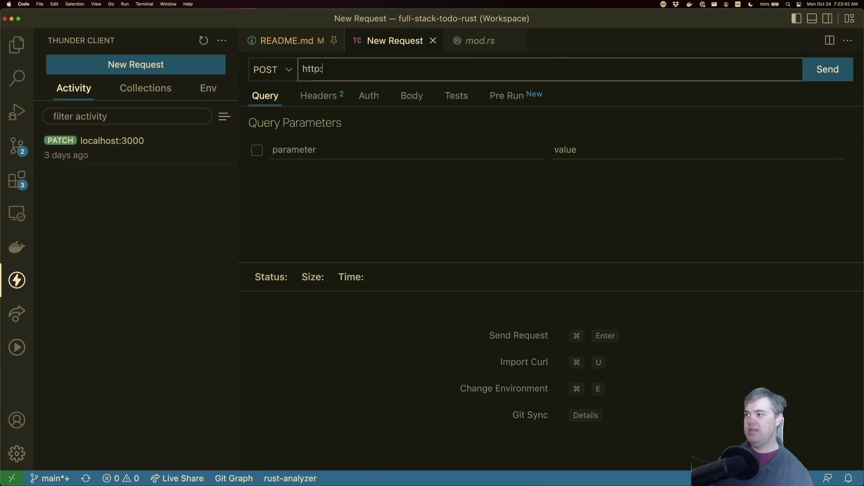
text(//localhost)
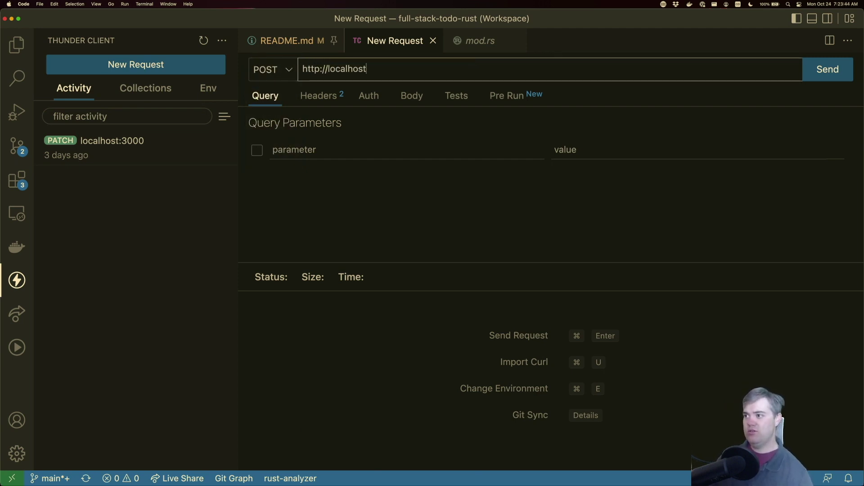
text(:3000)
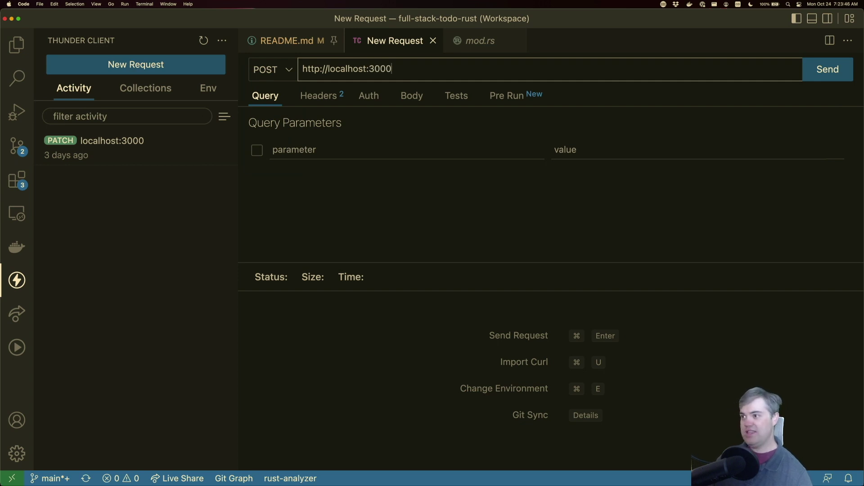
text(/mirror_body_st)
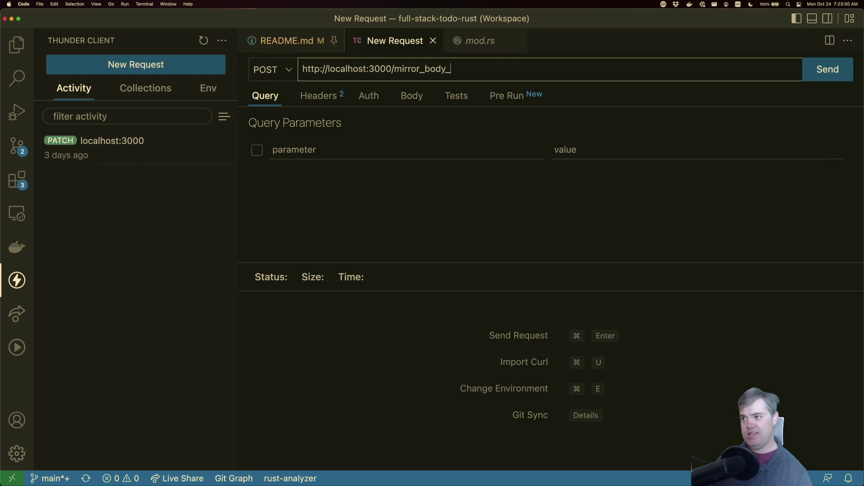
text(ring)
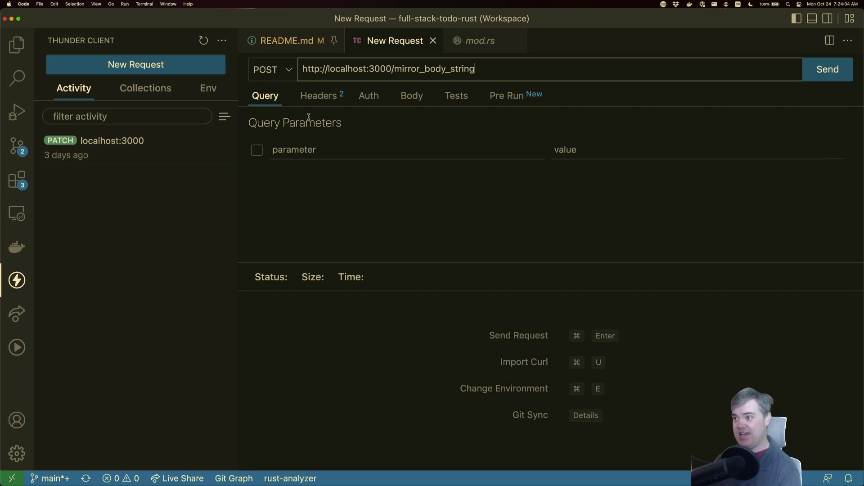
- Send the POST with text body 'Hello from Thunder Client'; the server refuses the connection
click(420, 98)
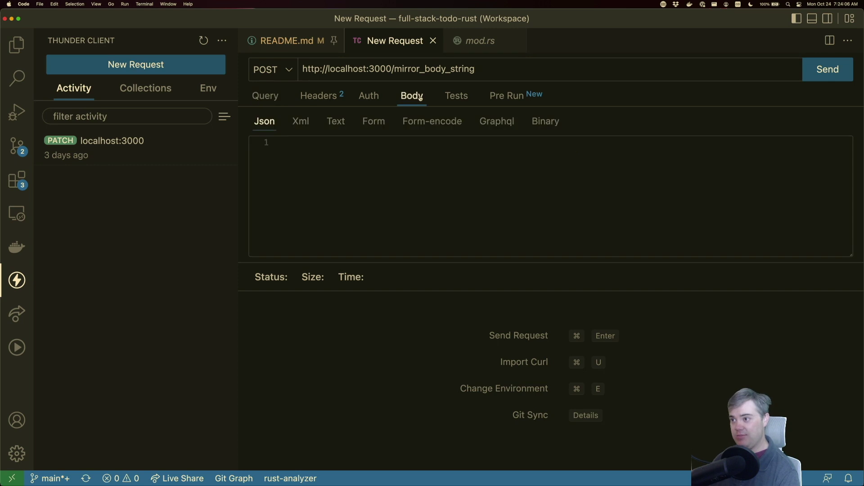
click(335, 121)
click(327, 162)
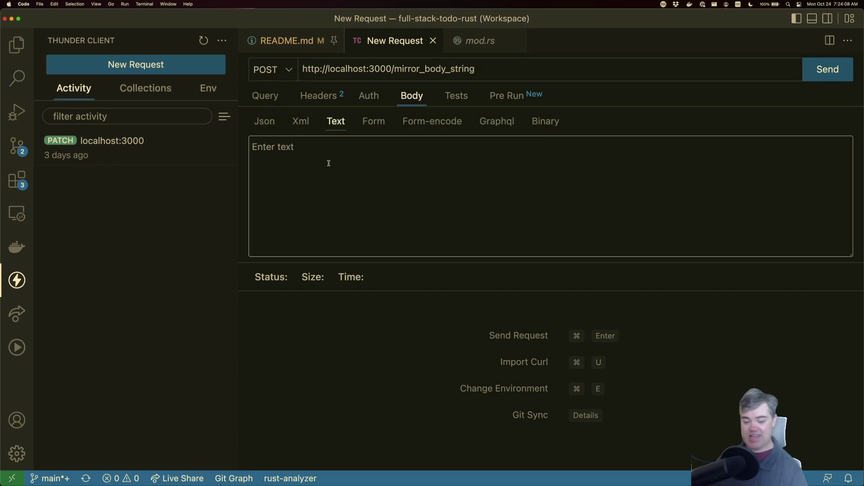
text(Hello from )
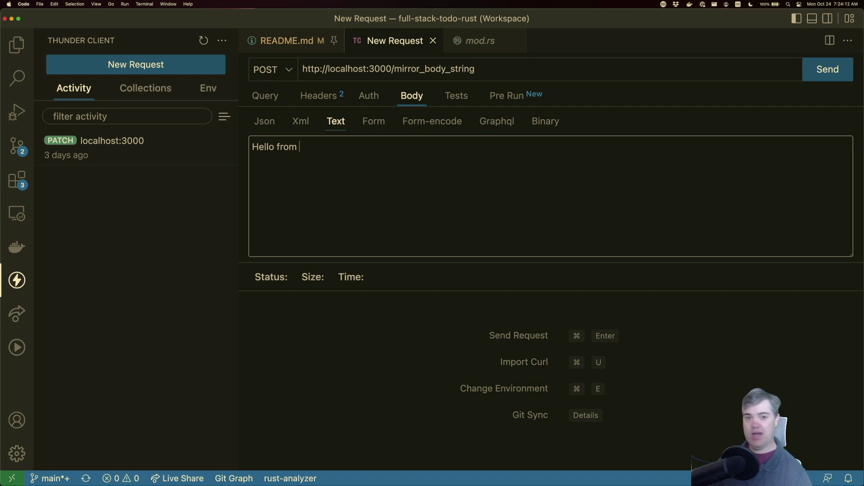
text(Thunder C)
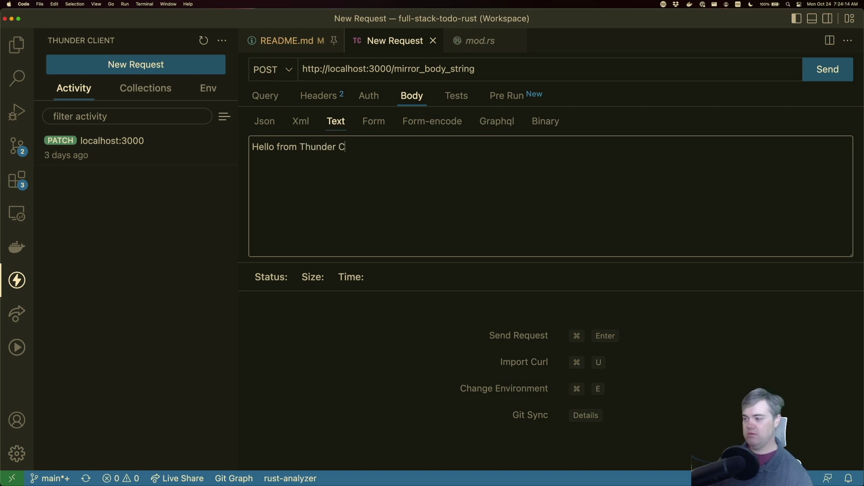
text(lient)
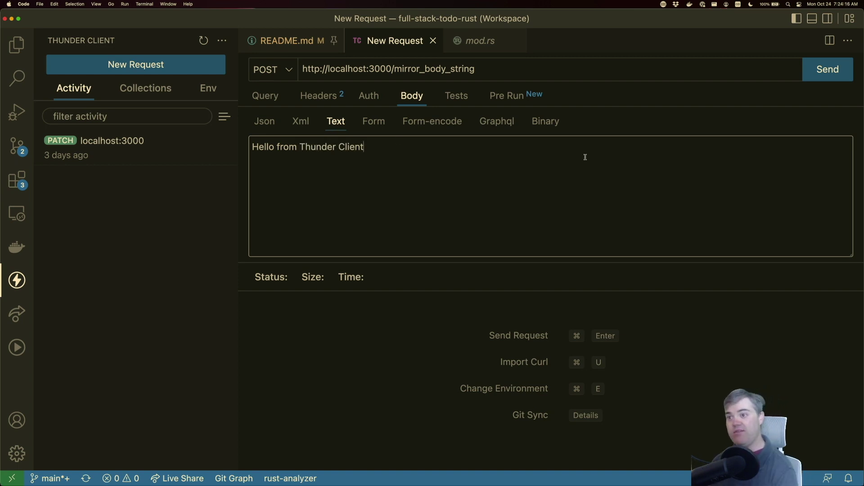
key(super+Return)
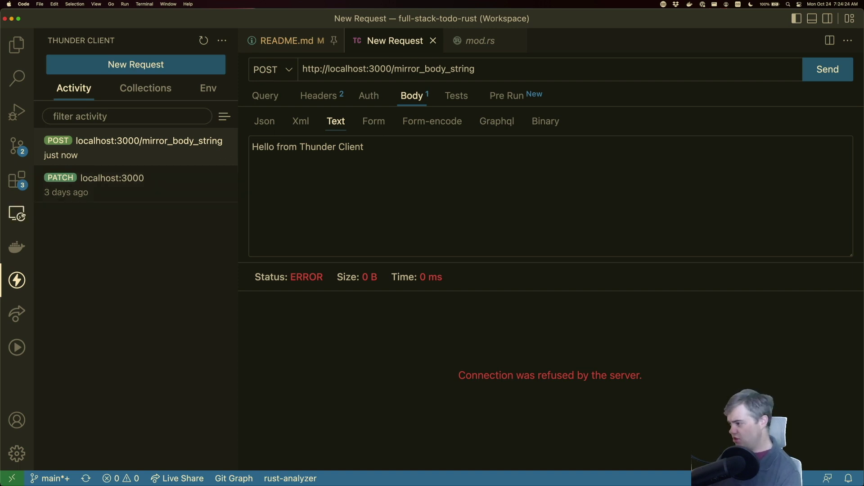
key(ctrl+shift+grave)
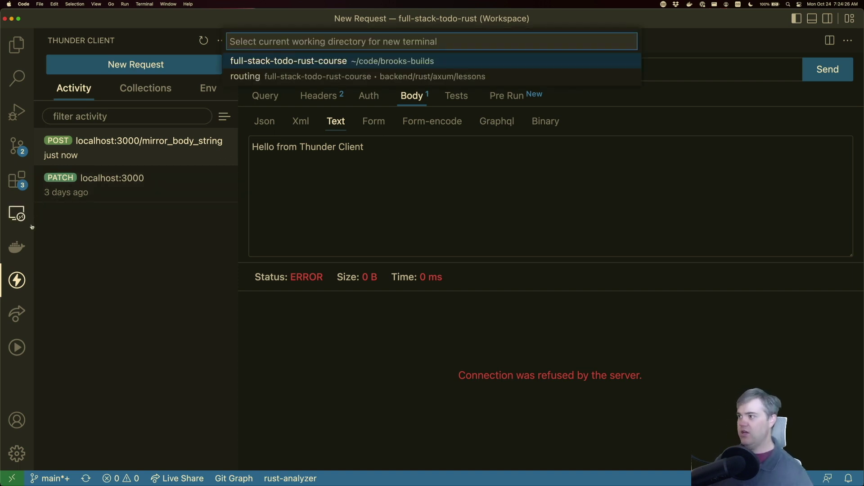
- Run cargo watch -x run in a terminal in the routing folder, then hide the terminal
key(Down)
key(Return)
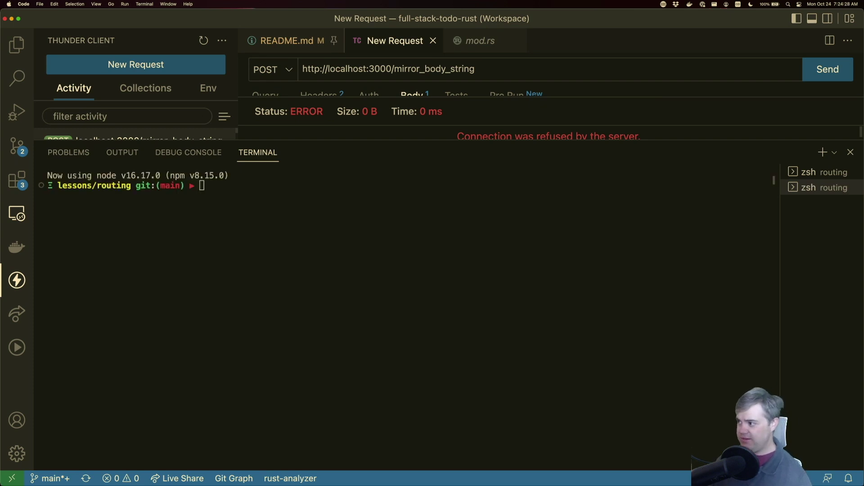
click(259, 302)
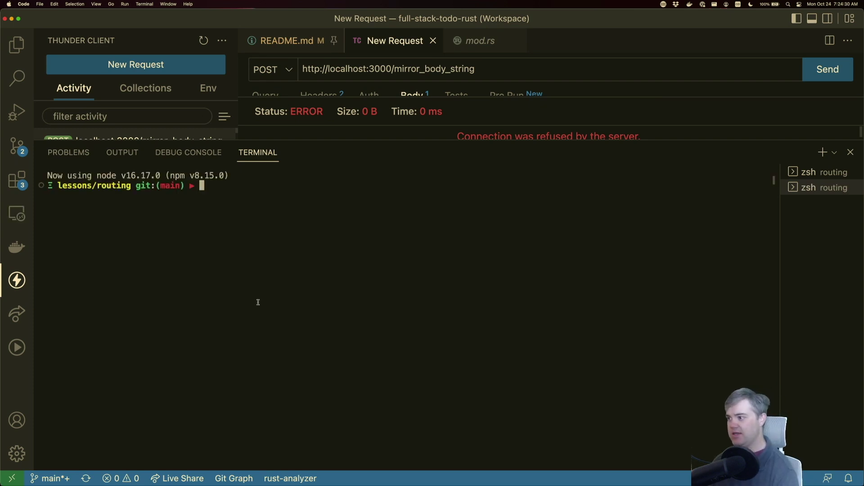
text(car)
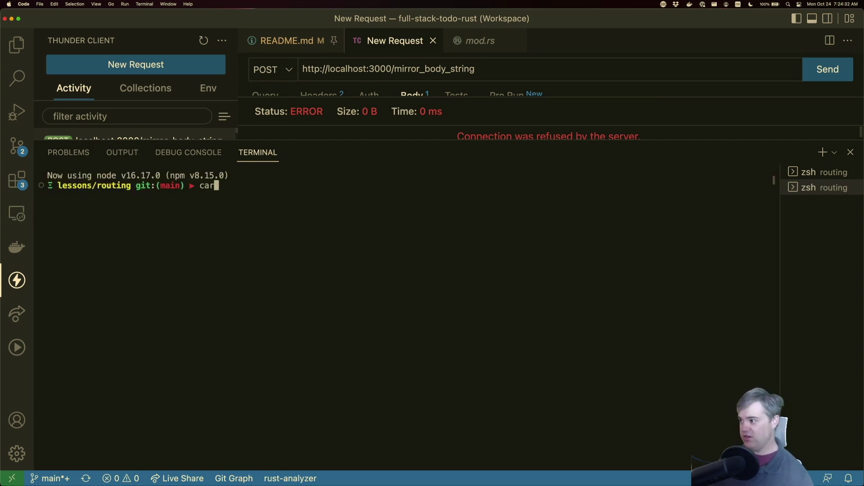
text(go watch -x run)
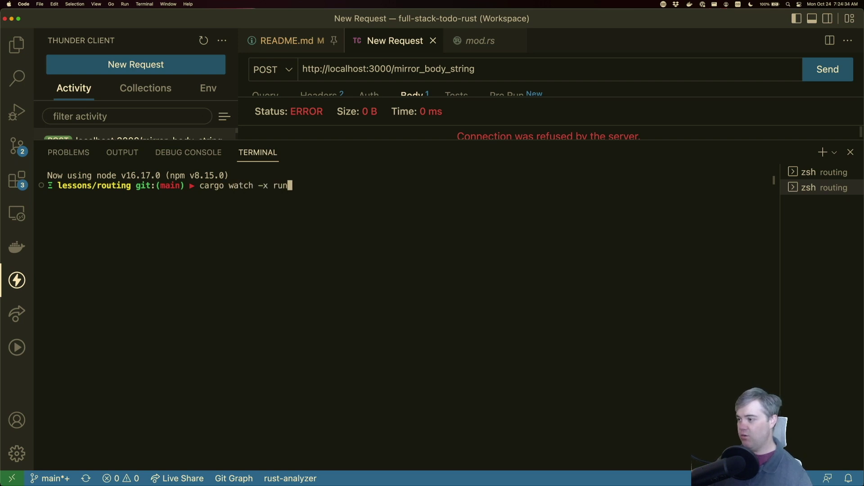
key(Return)
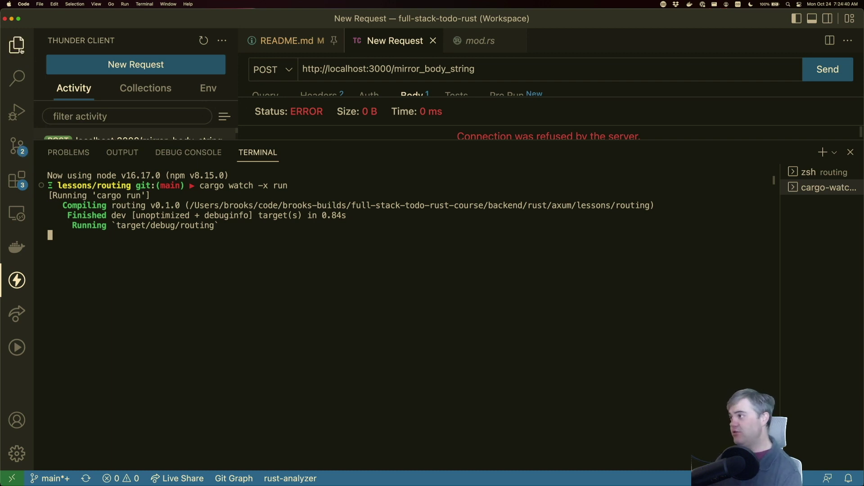
key(super+j)
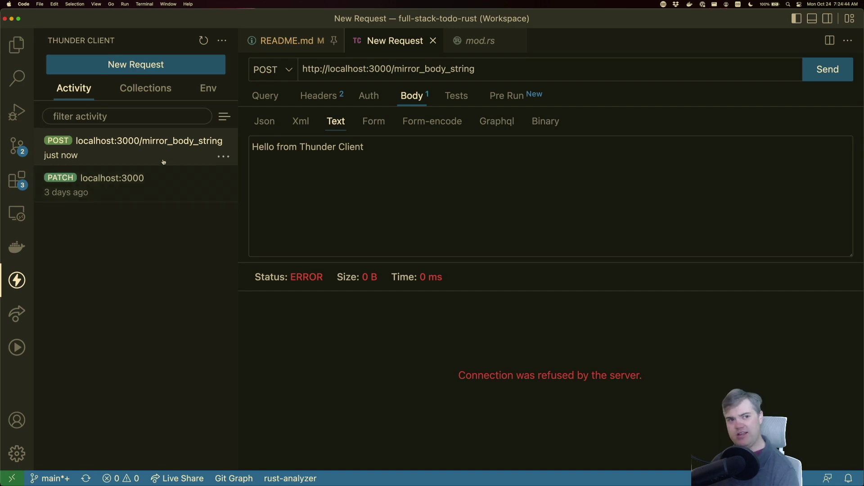
key(super+shift+e)
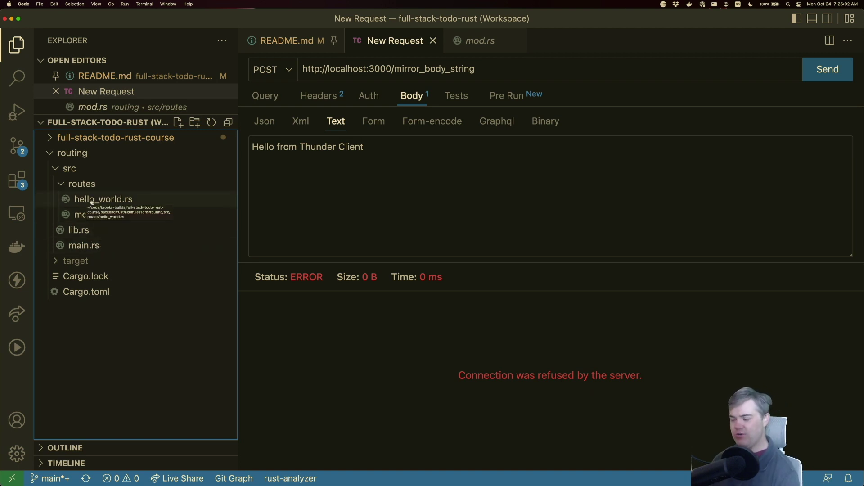
- Add a new file named mirror_body_string.rs inside the routes folder
right_click(90, 184)
click(108, 187)
text(mirror_body_st)
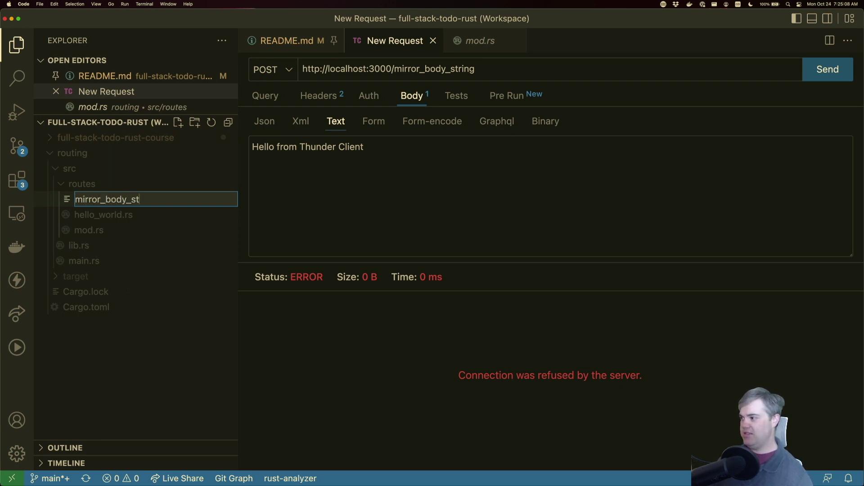
text(ring.rs)
key(Return)
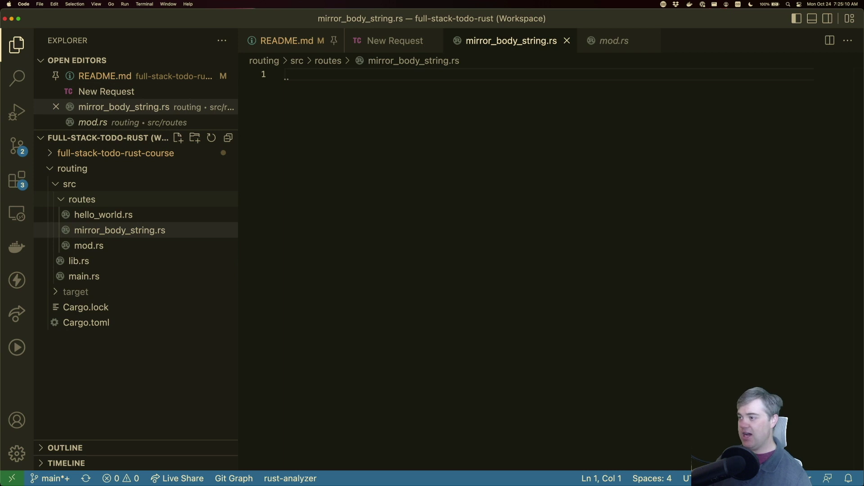
- Add 'mod mirror_body_string;' below 'mod hello_world;' in mod.rs and save it
click(89, 245)
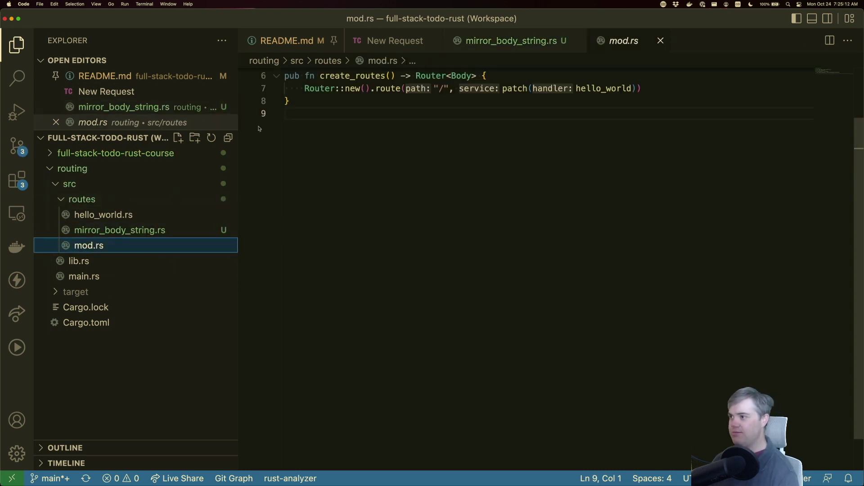
scroll(327, 88, up, 3)
click(368, 74)
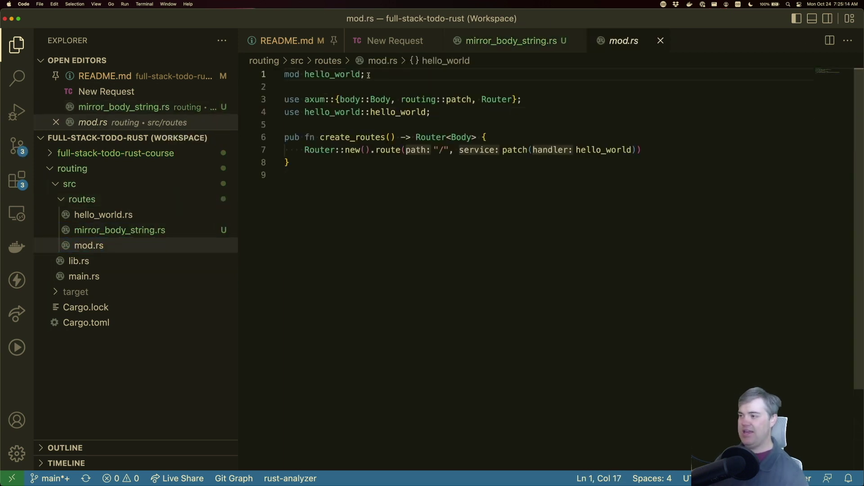
key(Return)
text(mod mi)
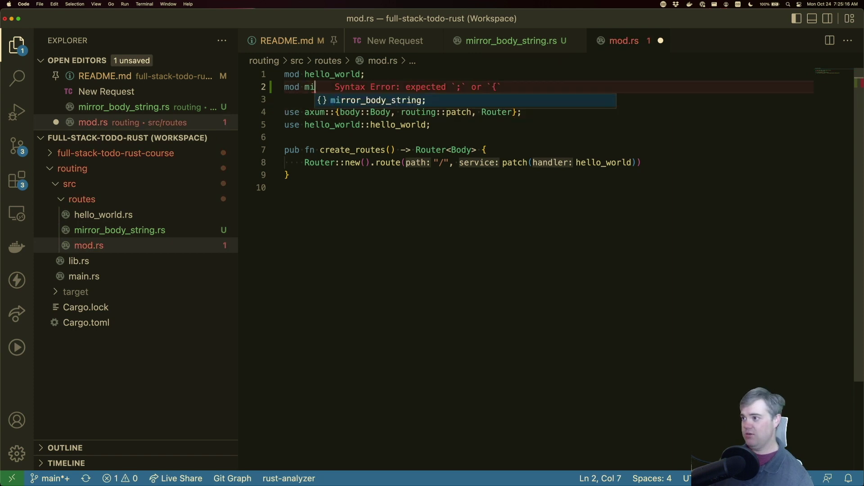
key(Tab)
key(super+s)
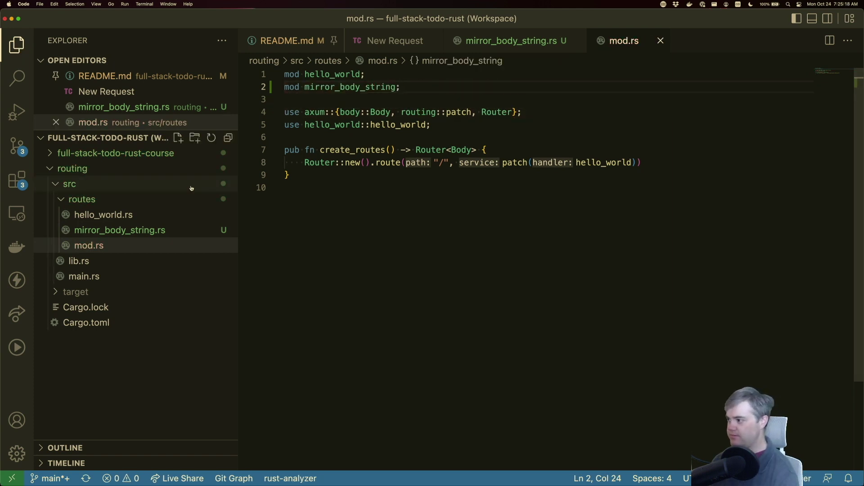
click(116, 232)
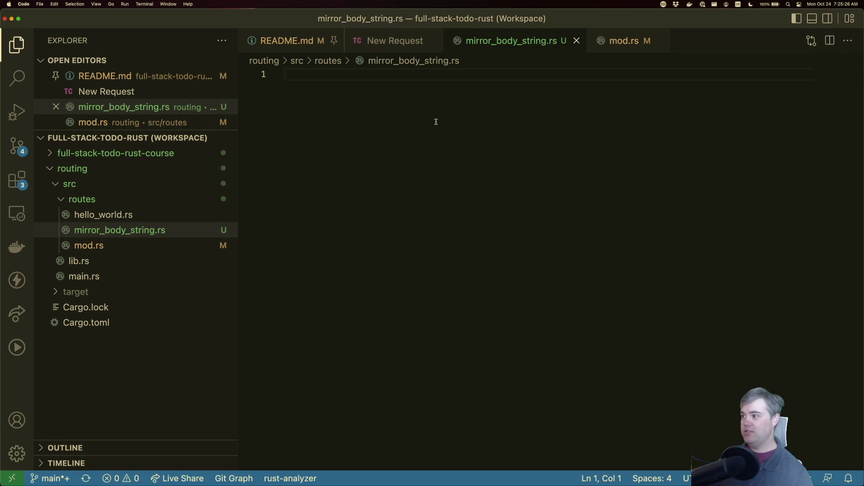
text(pub as)
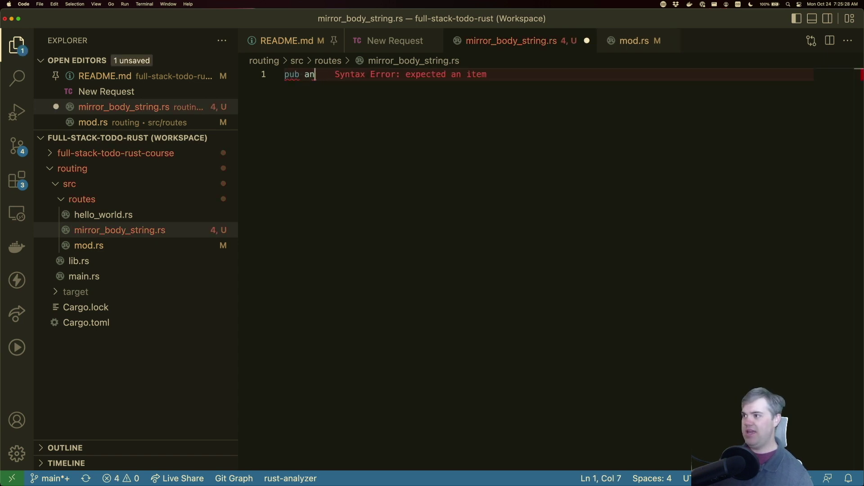
text(ync fn mirror)
- Write an empty pub async fn mirror_body_string() {}, removing the stray '->', and save
key(Tab)
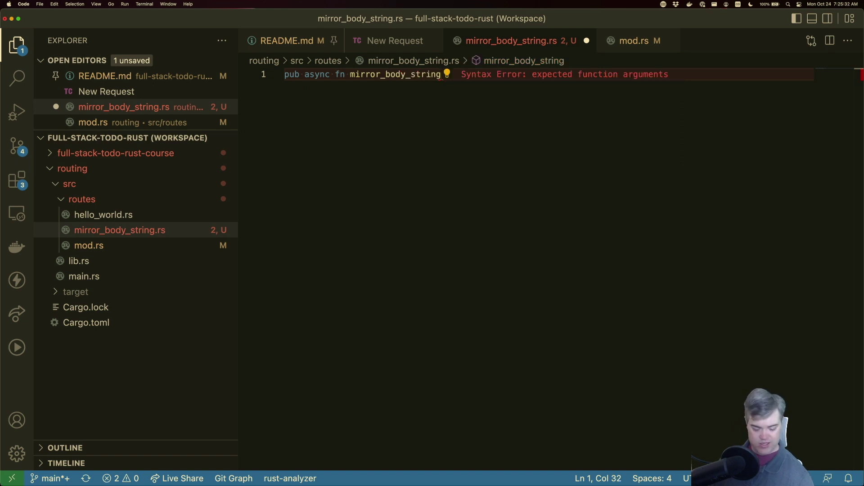
text(())
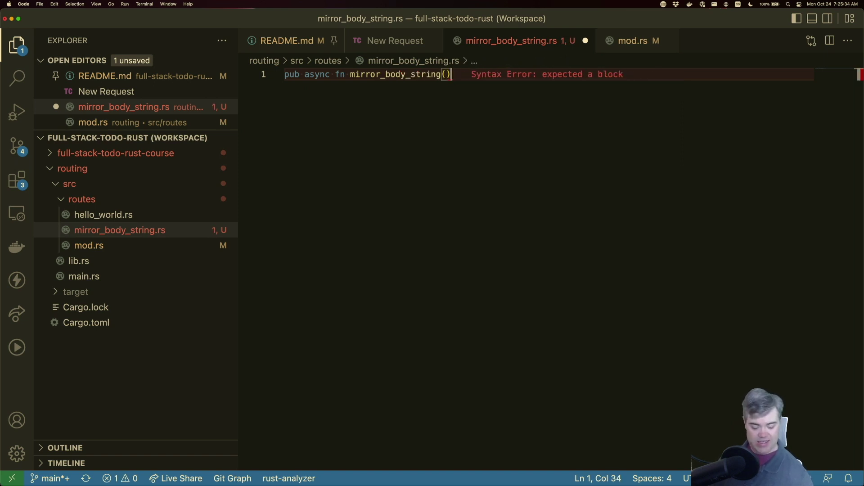
text( ->)
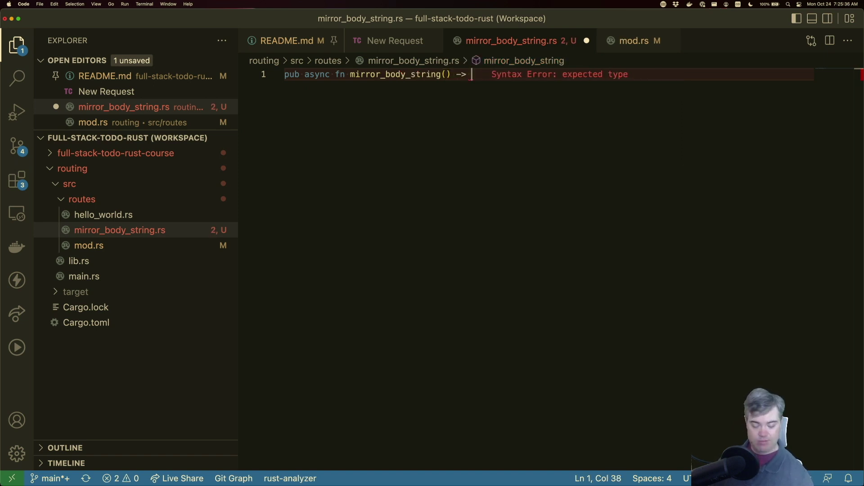
key(BackSpace)
key(BackSpace)
key(BackSpace)
text({)
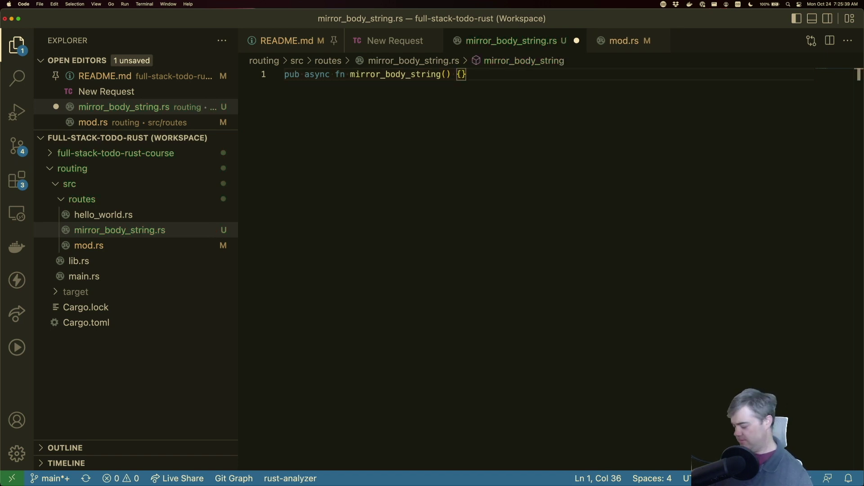
key(ctrl+s)
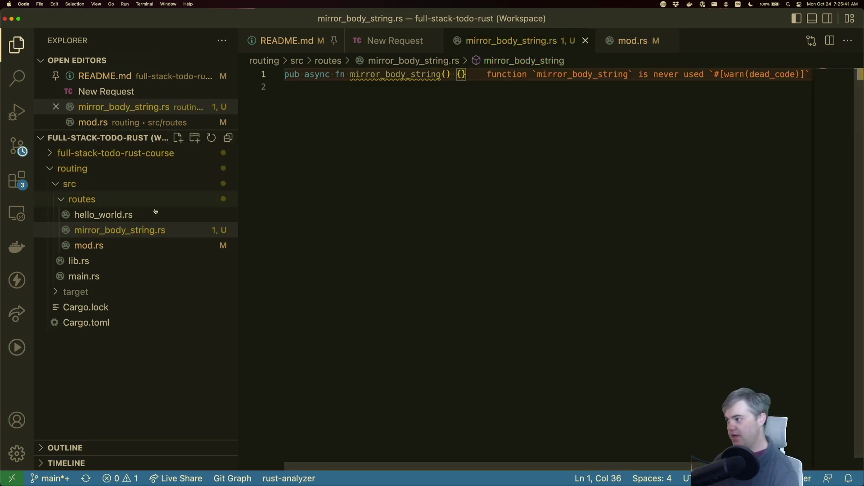
- In mod.rs, add a line 6 import of the mirror_body_string handler function
click(95, 245)
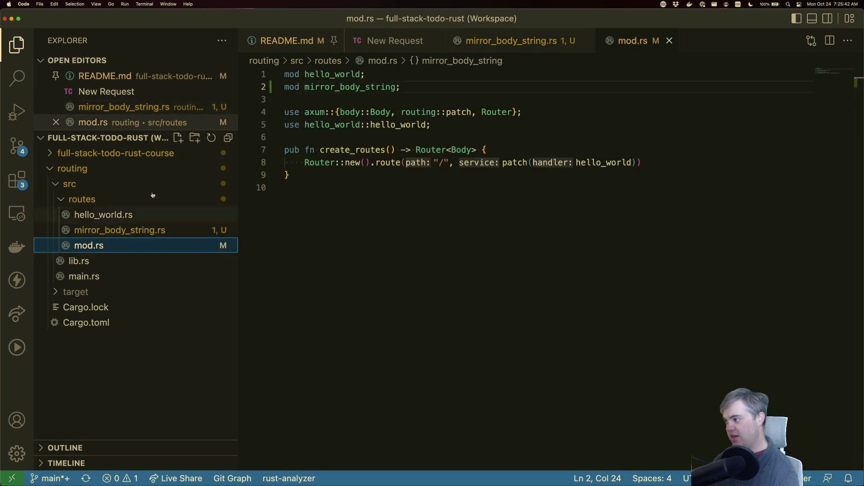
click(436, 124)
key(Return)
text(use )
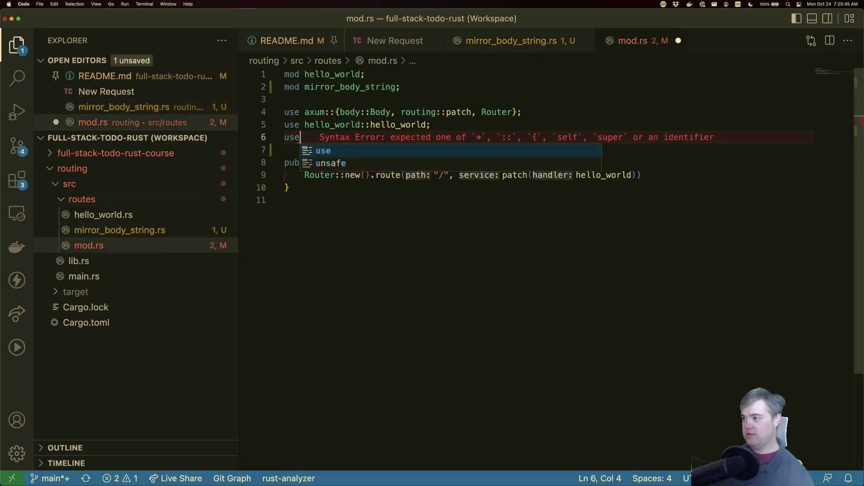
text(mi)
key(Tab)
text(::)
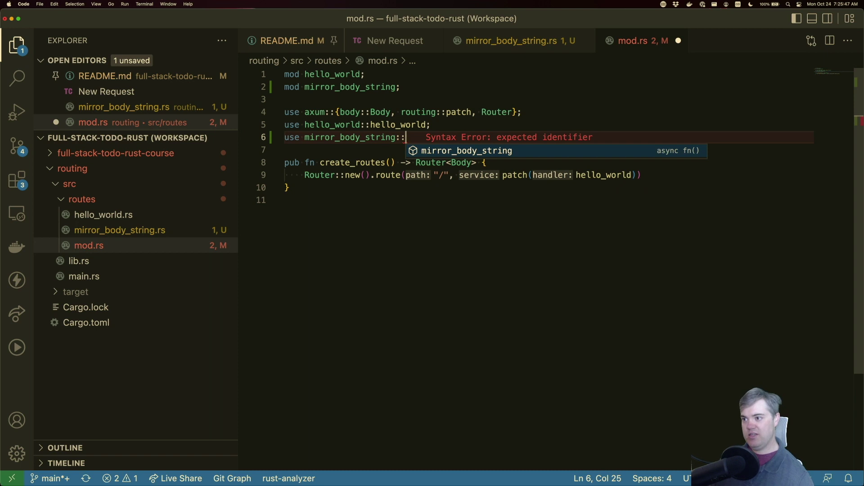
key(Tab)
text(;)
key(Down)
- Chain a new .route("/mirror_body_string", ...) call onto the create_routes router
click(502, 175)
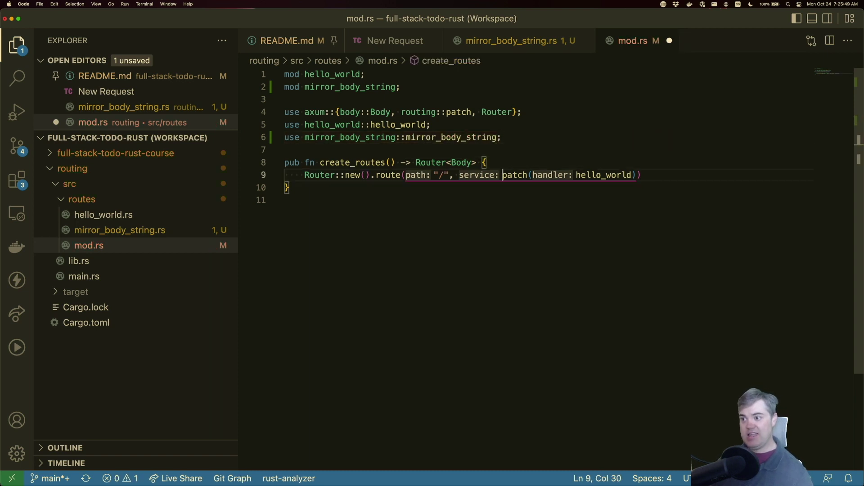
key(End)
key(Return)
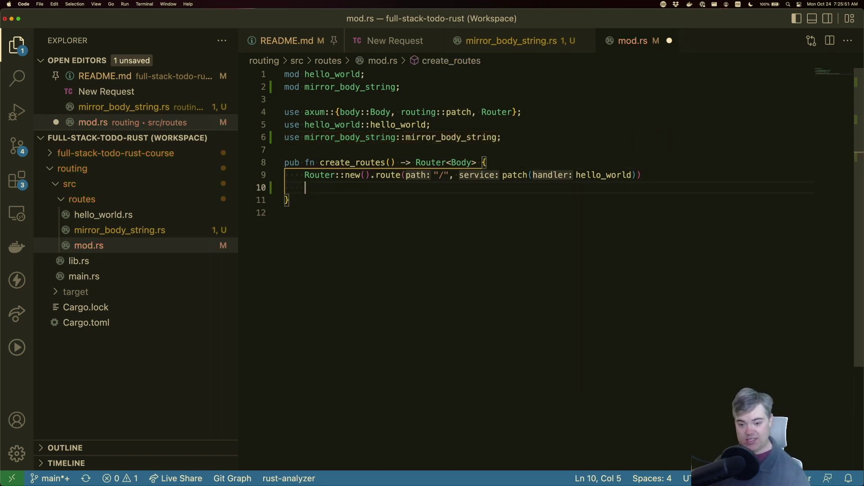
key(Tab)
text(.ro)
key(Tab)
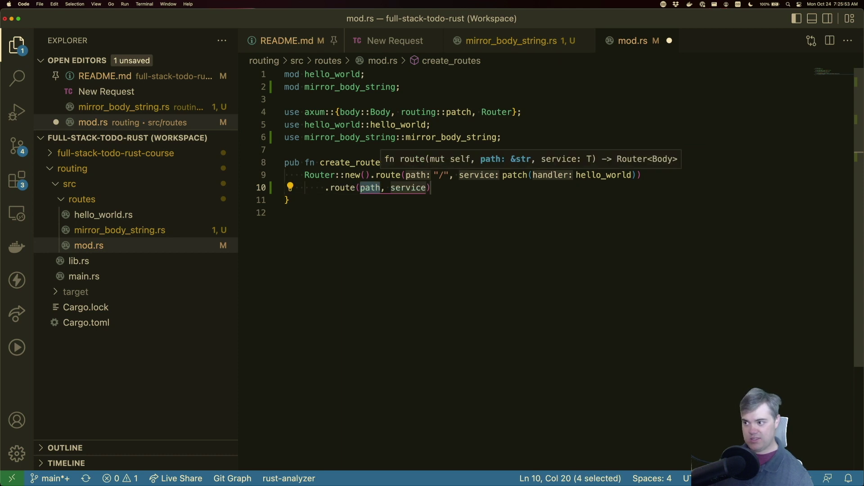
text(")
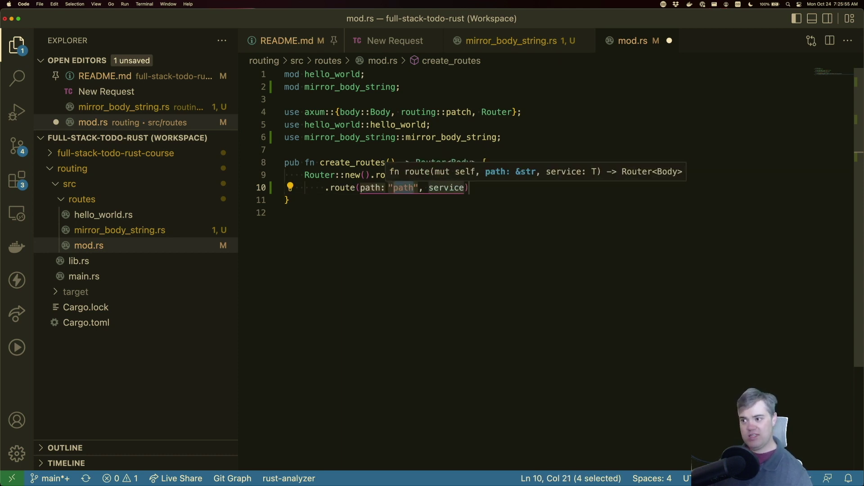
text(/mirr)
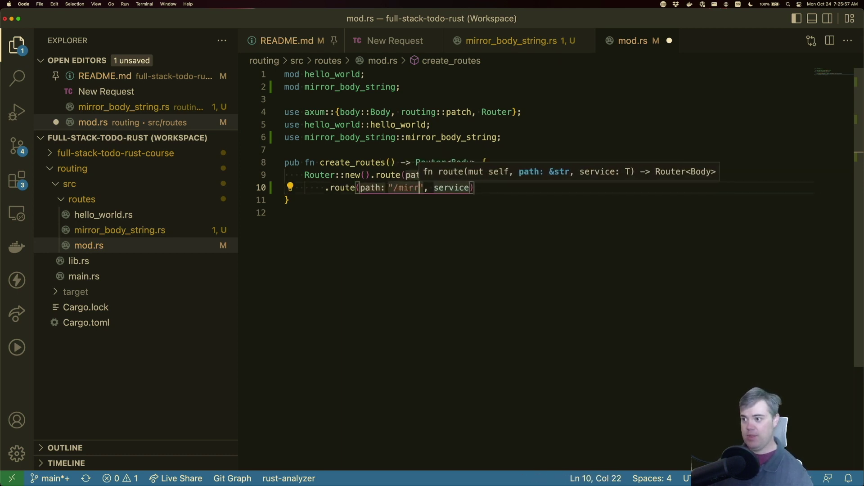
text(or_body_string)
key(Tab)
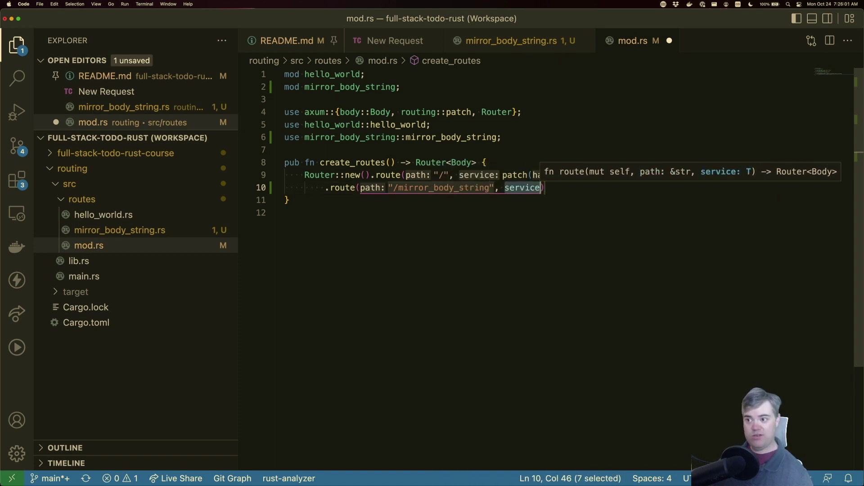
text(post)
- Set the route's service to post(mirror_body_string), importing post, and save mod.rs
key(super+period)
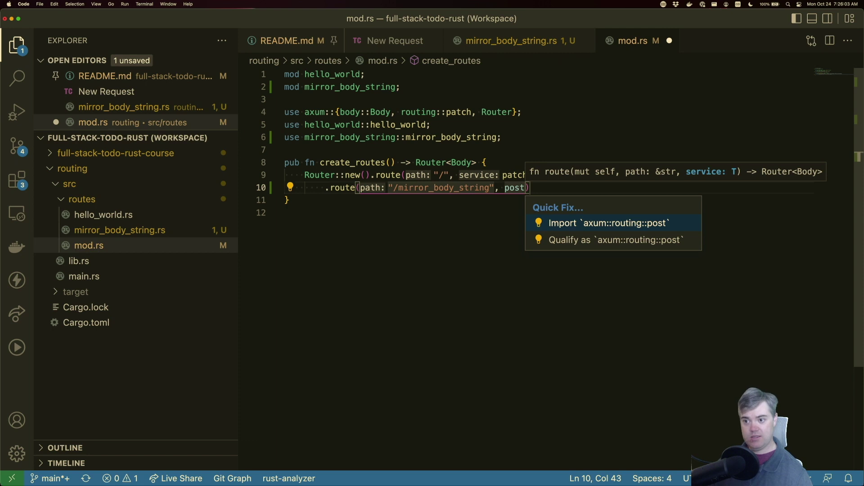
key(Return)
text(()
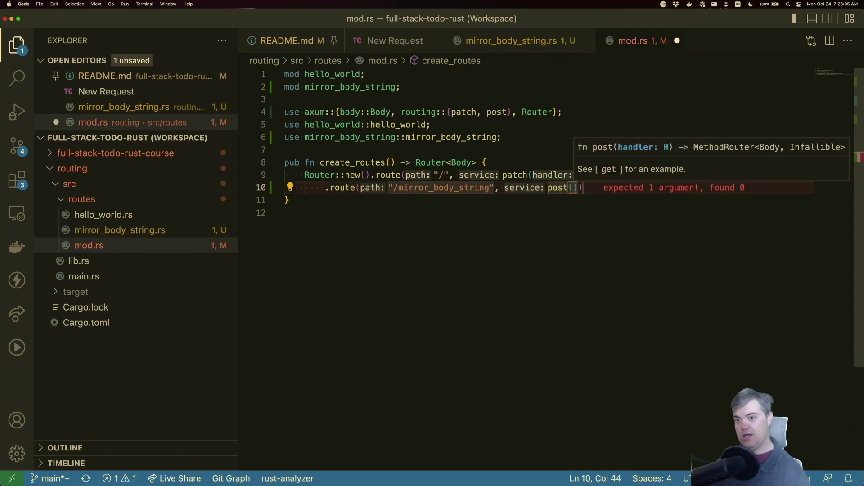
text(mirr)
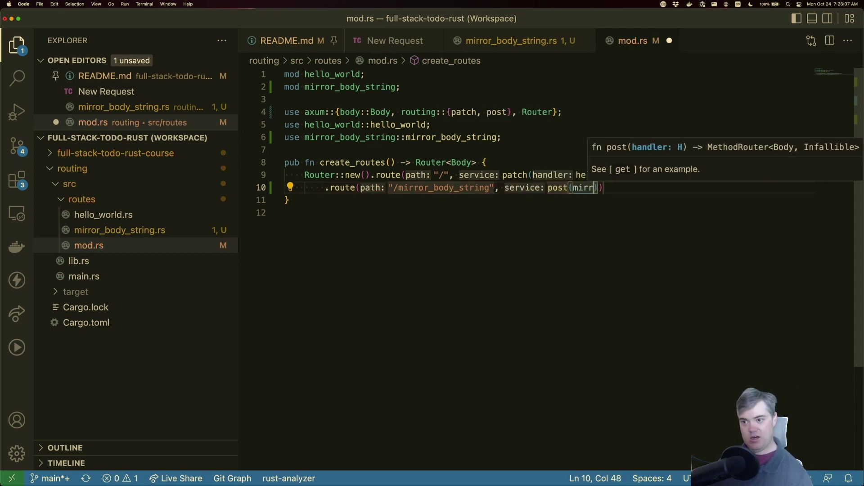
text(or)
key(Down)
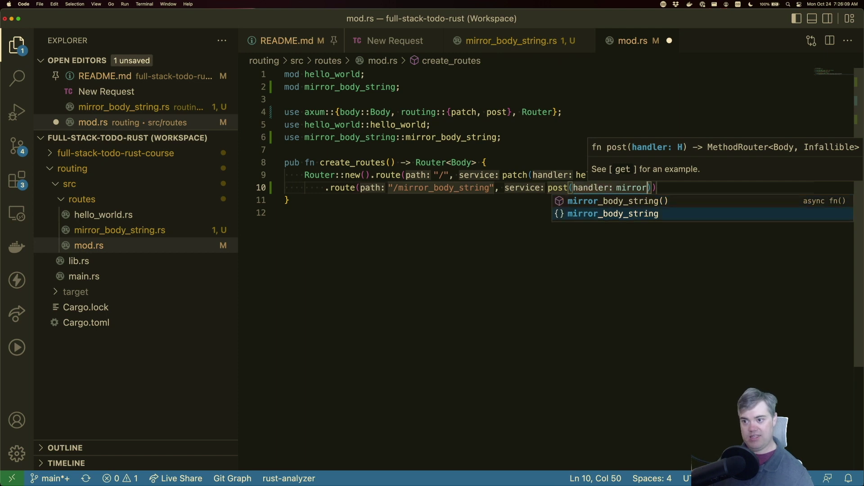
key(Return)
key(super+s)
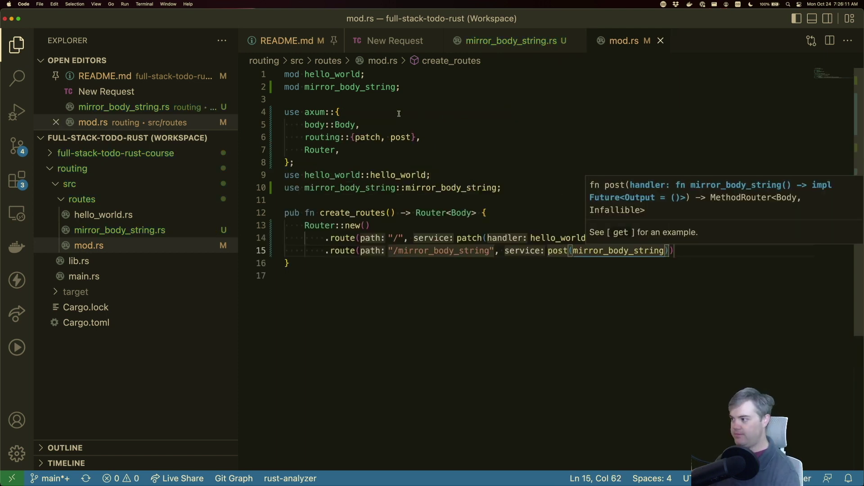
click(102, 231)
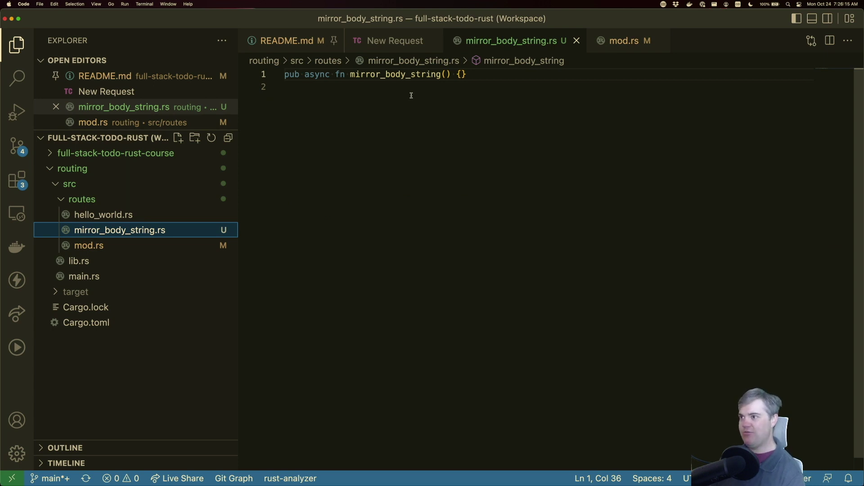
- Resend the POST to /mirror_body_string and confirm the 200 OK, 0-byte response
click(393, 43)
click(850, 70)
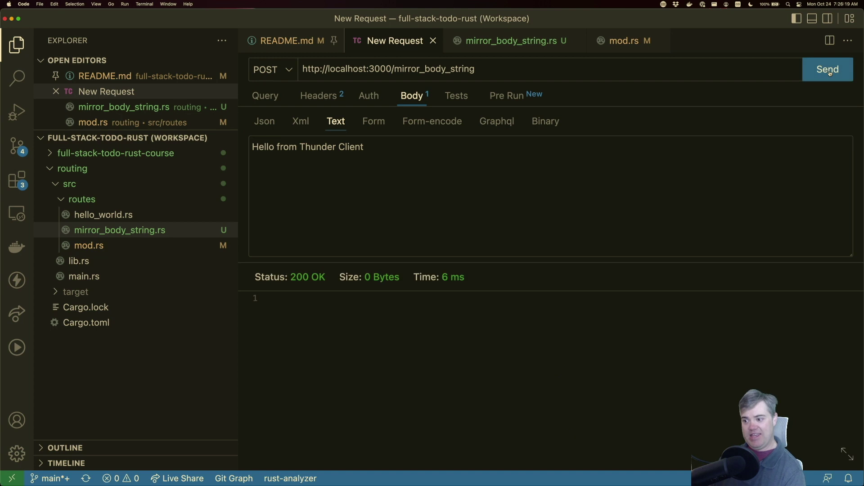
drag(290, 277, 326, 278)
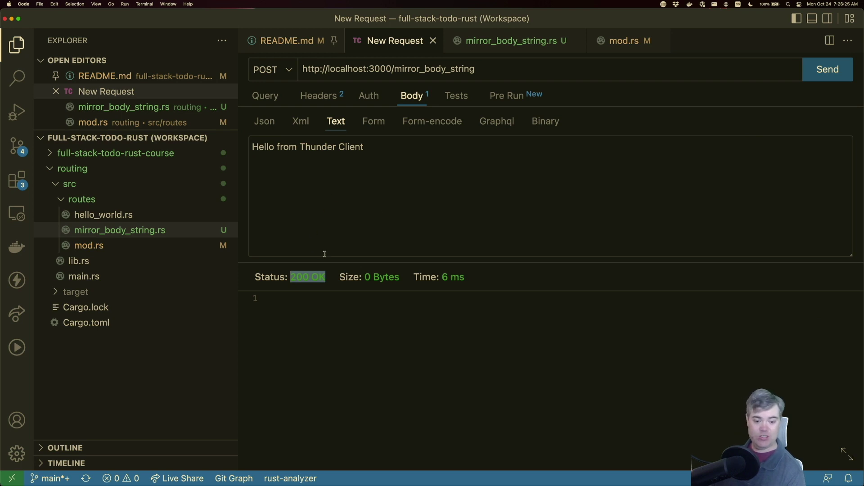
- Make mirror_body_string take body: String, return String, return body, and save
click(533, 43)
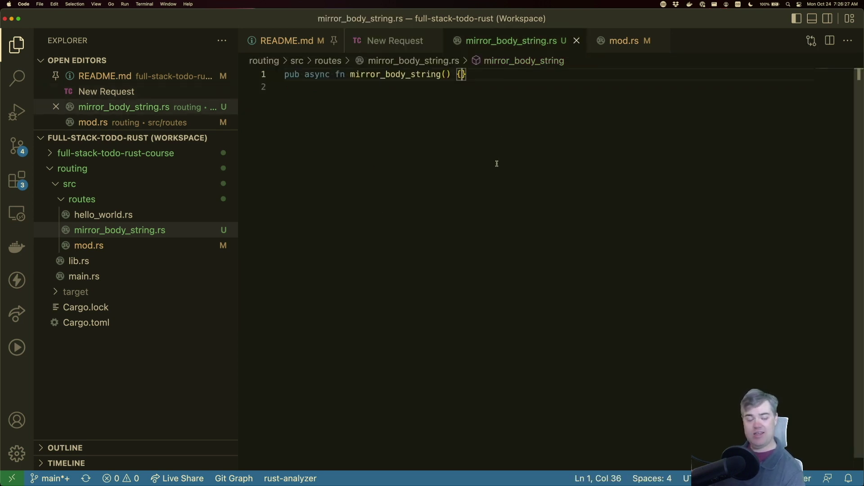
click(447, 78)
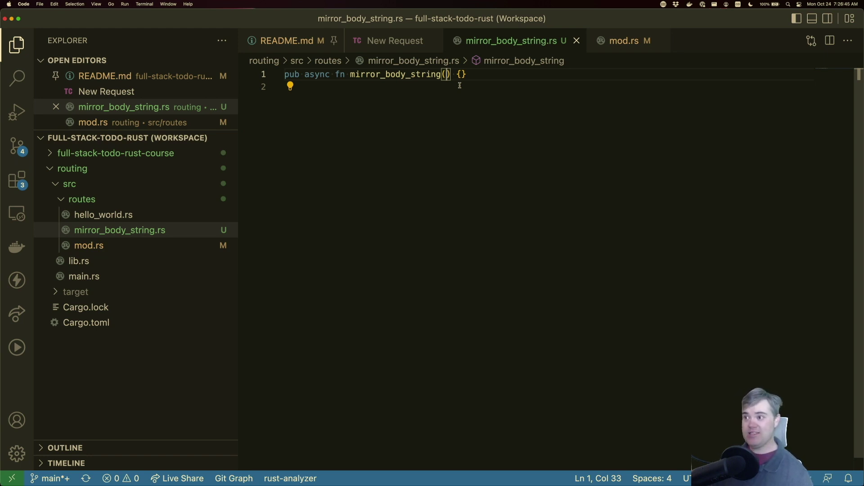
text(body: )
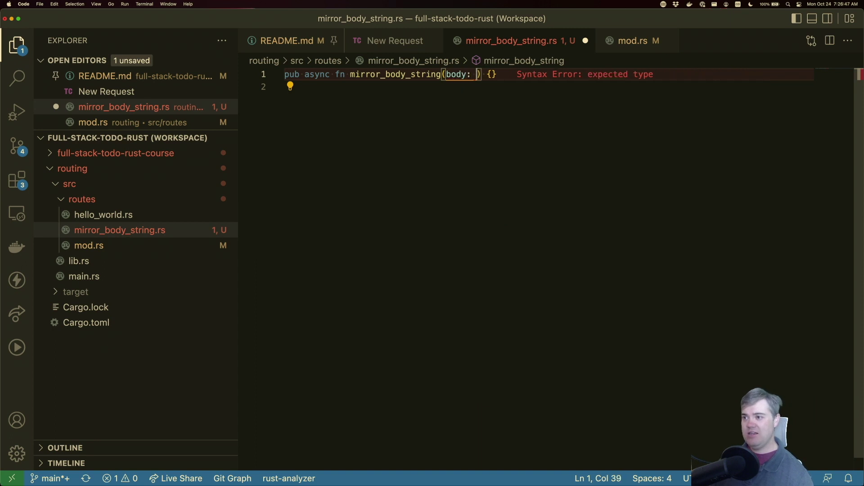
text(String))
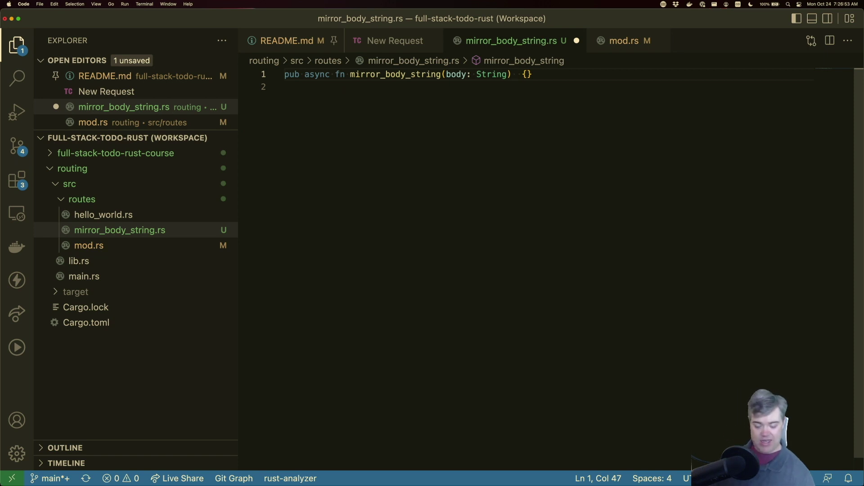
text( -> String)
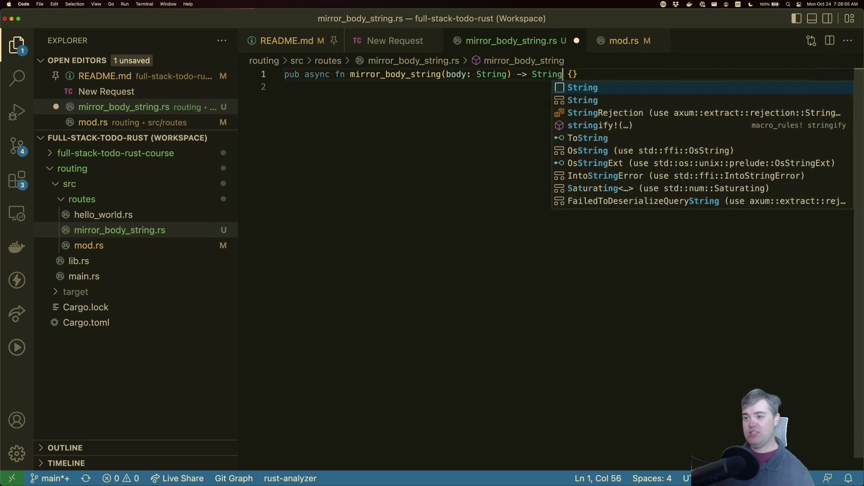
key(Right)
key(Right)
key(Return)
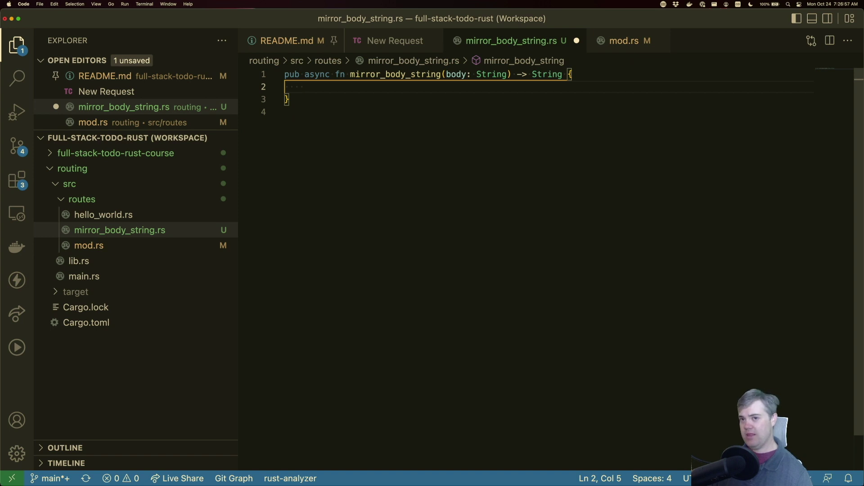
text(body)
key(super+s)
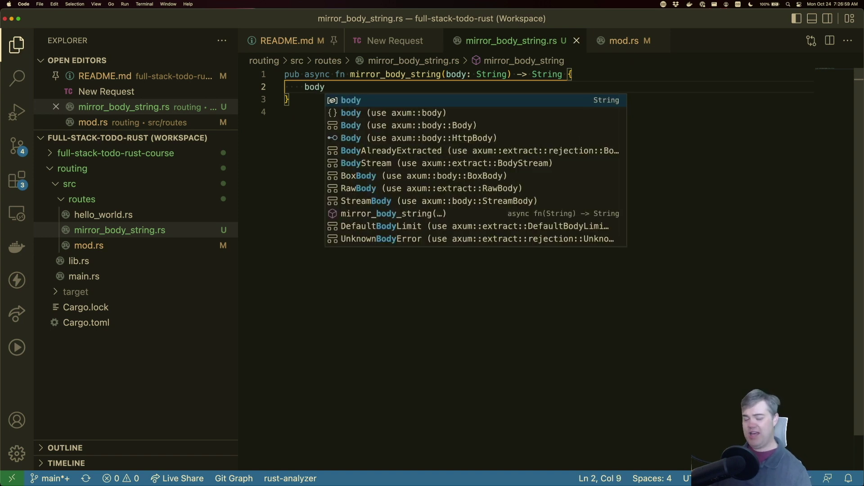
key(Escape)
key(Down)
key(Down)
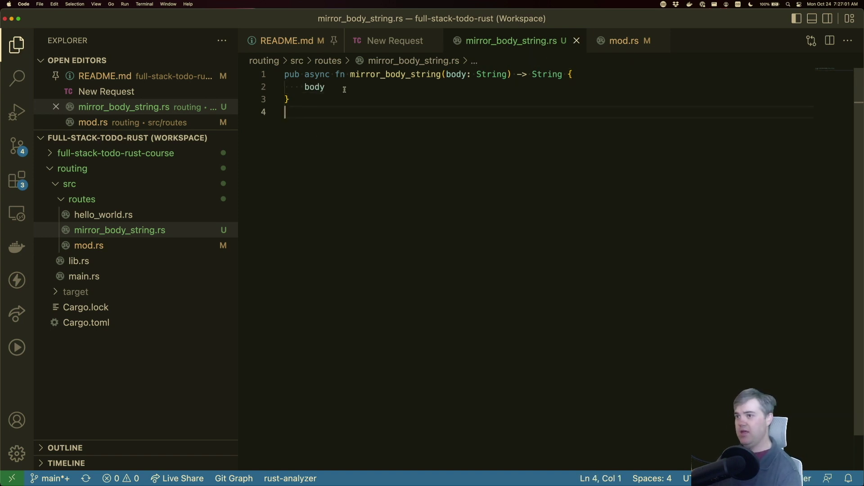
click(390, 42)
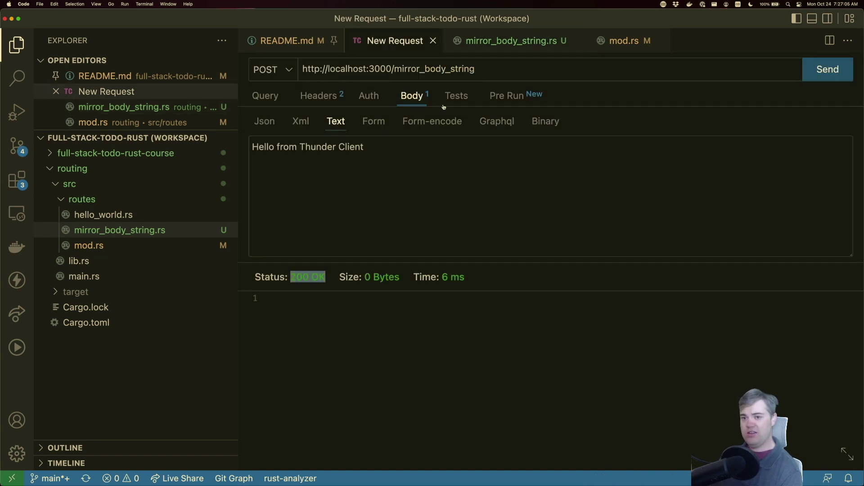
- Resend with body 'Hello from Thunder Client!!!', confirm the 200 OK echo, and return to mirror_body_string.rs
click(825, 73)
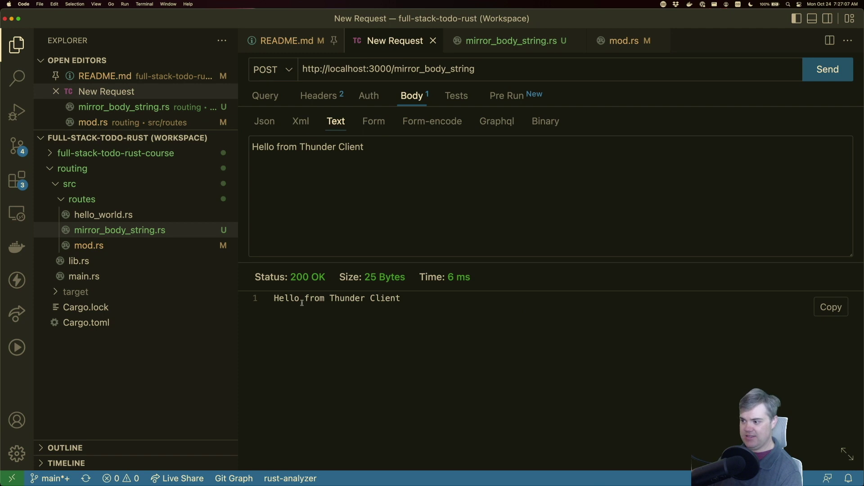
drag(274, 298, 401, 298)
click(395, 150)
text(!!!)
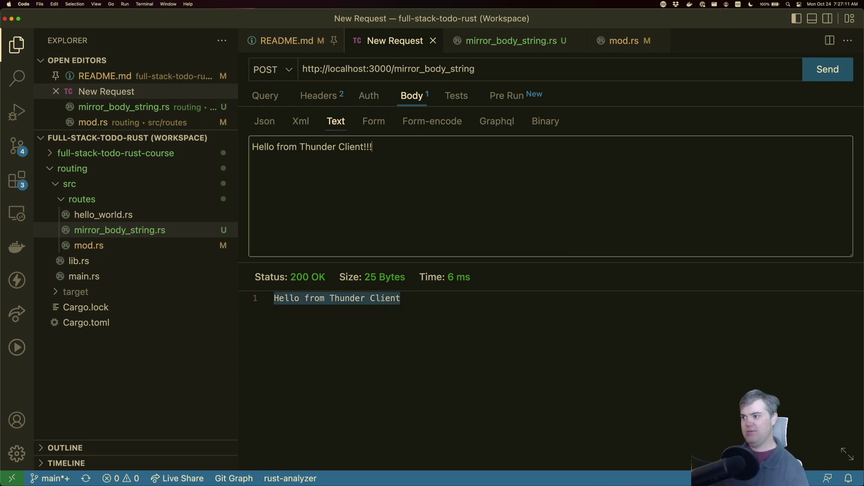
click(828, 68)
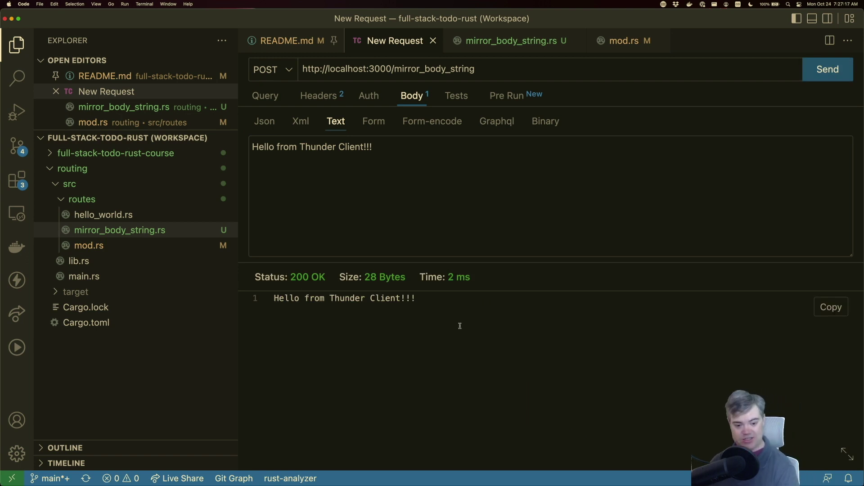
click(511, 41)
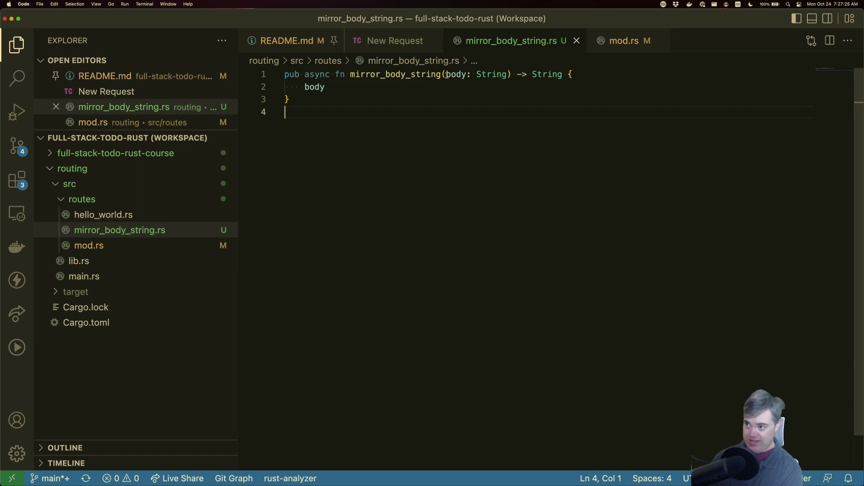
drag(446, 75, 508, 74)
click(491, 74)
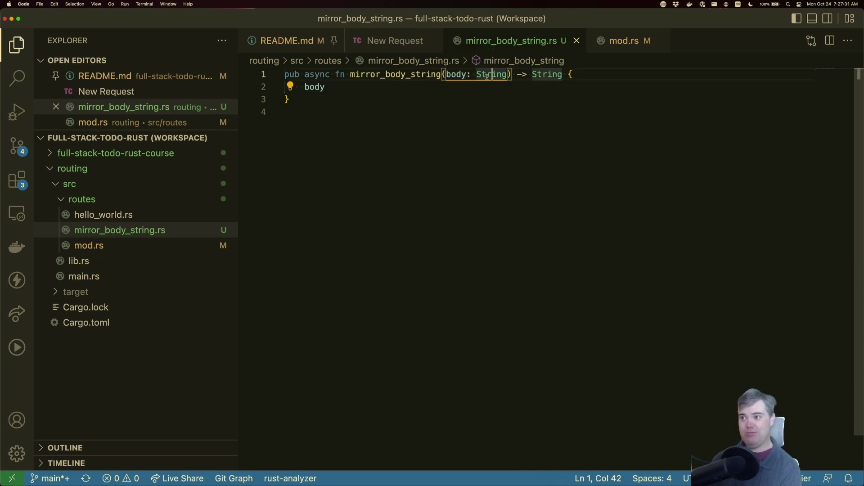
double_click(538, 76)
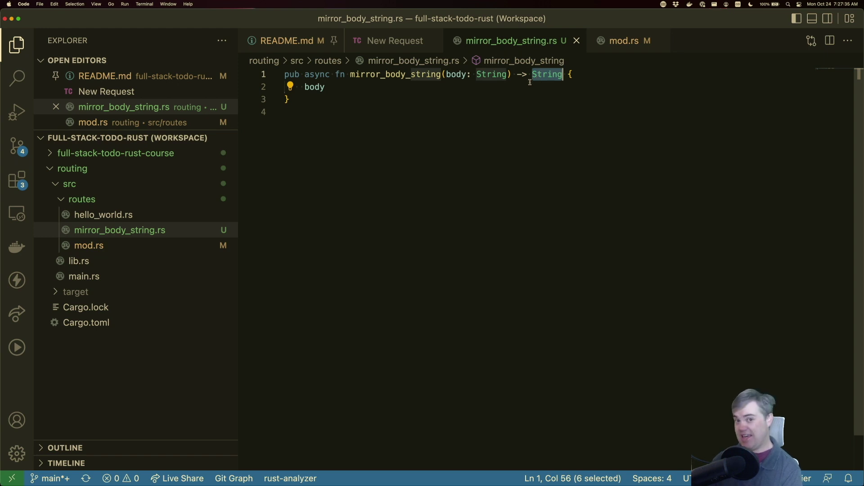